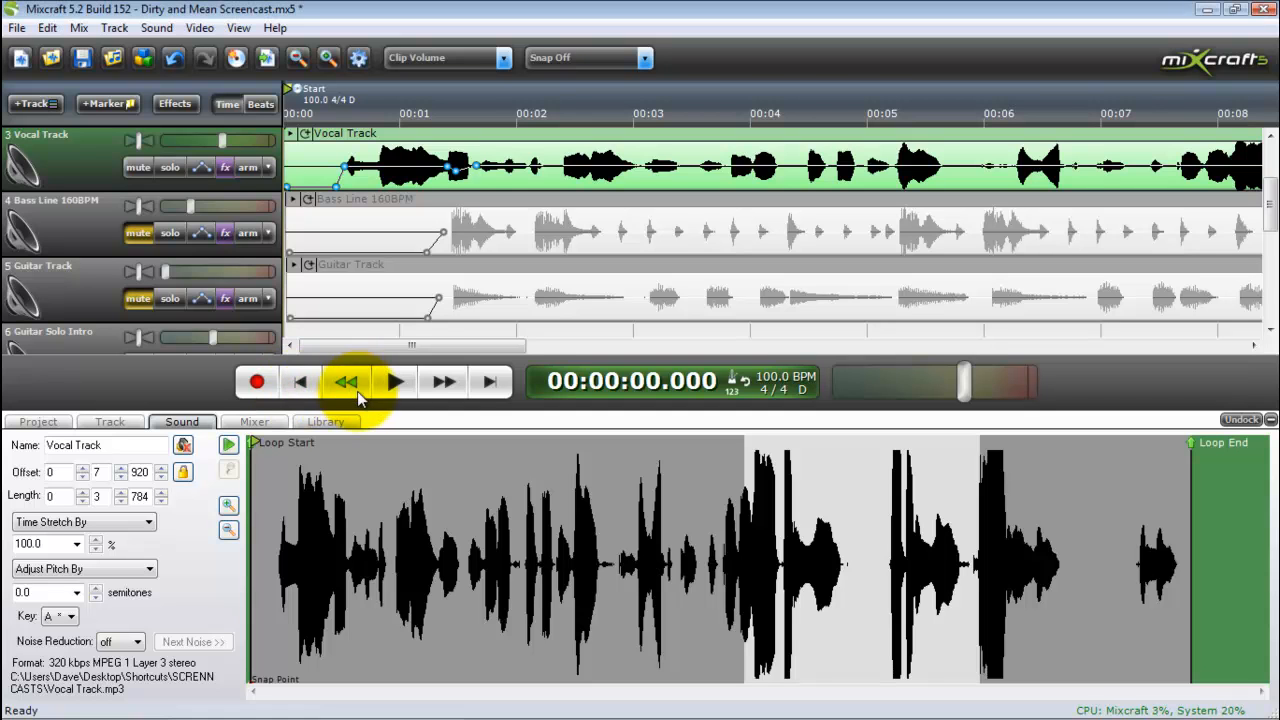
Play the vocal track from the start without its effects, stop after its last phrase, and return to the beginning
left_click(386, 390)
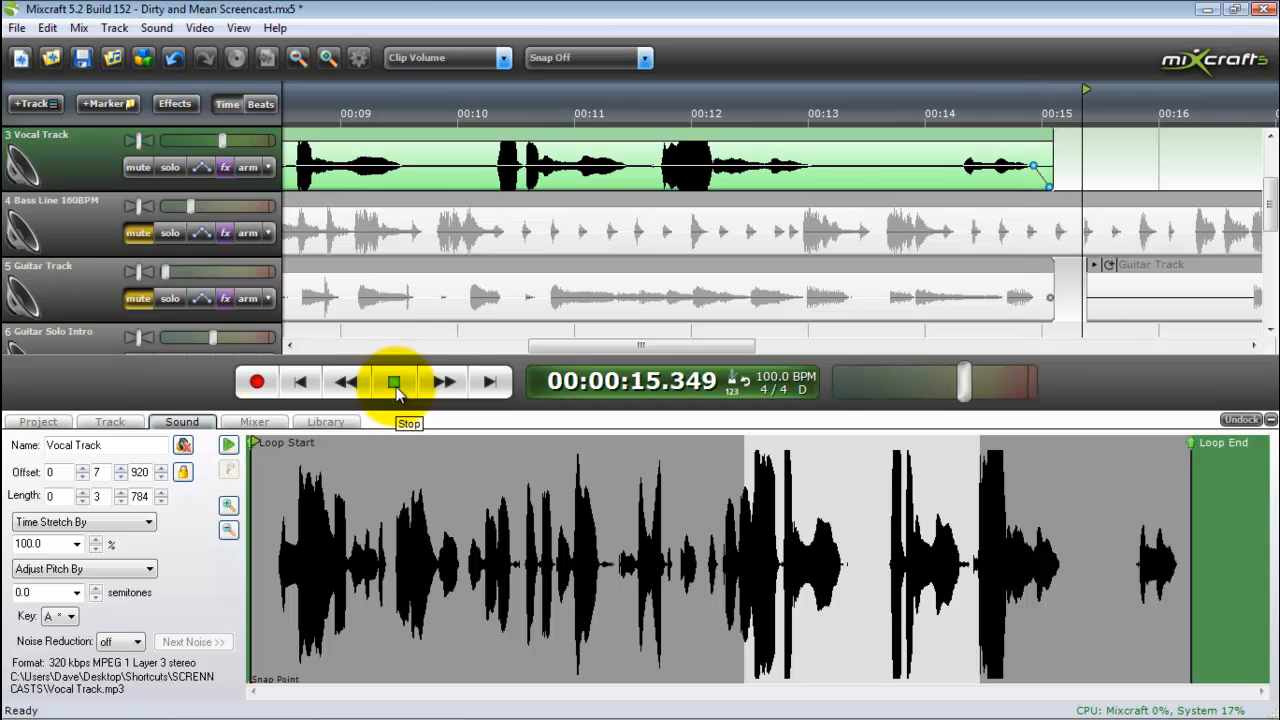
left_click(396, 391)
left_click(302, 384)
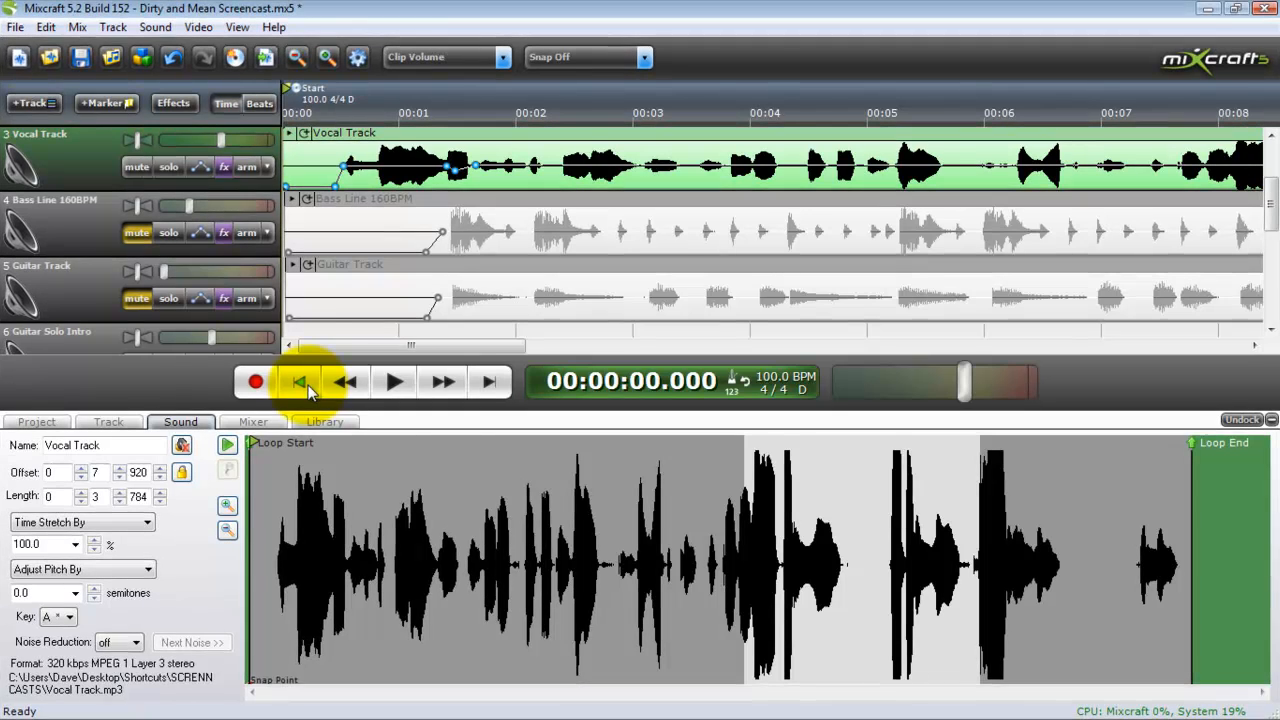
Enable the AutoTuneVST, Acoustica Reverb, Acoustica Distortion and Classic EQ effects on the Vocal Track
left_click(224, 167)
left_click(517, 133)
left_click(517, 149)
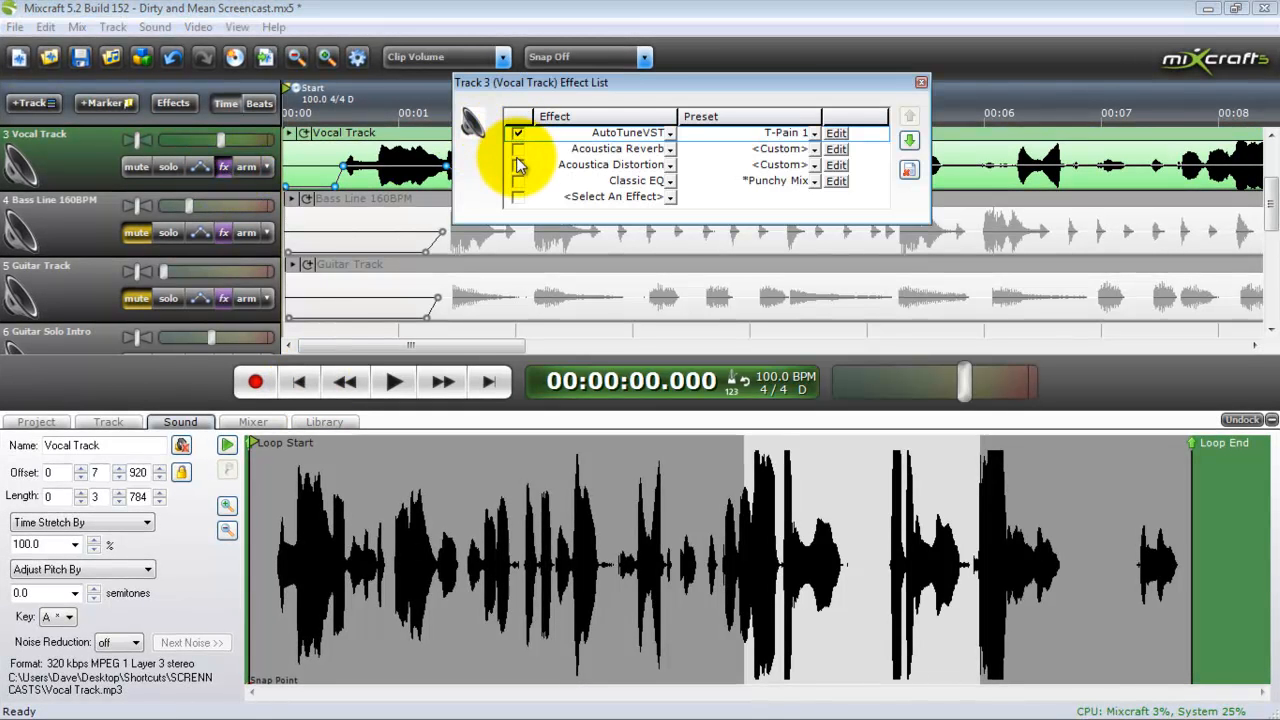
left_click(517, 165)
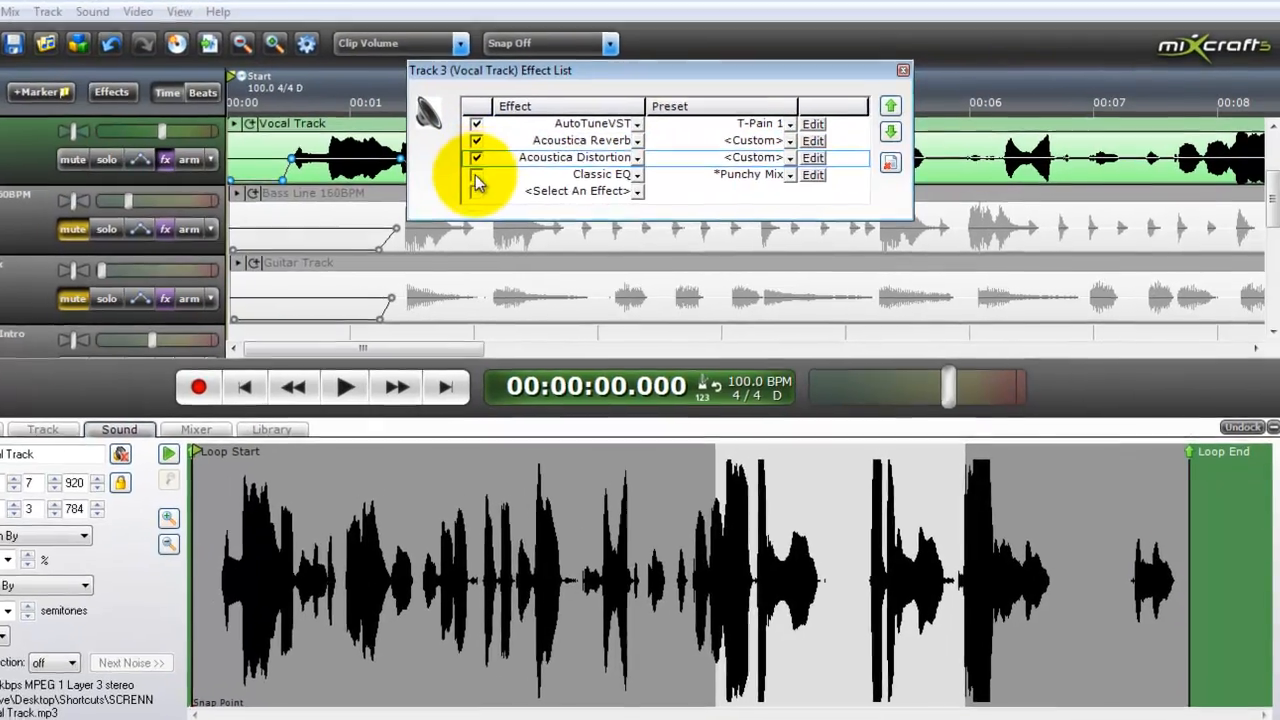
left_click(476, 174)
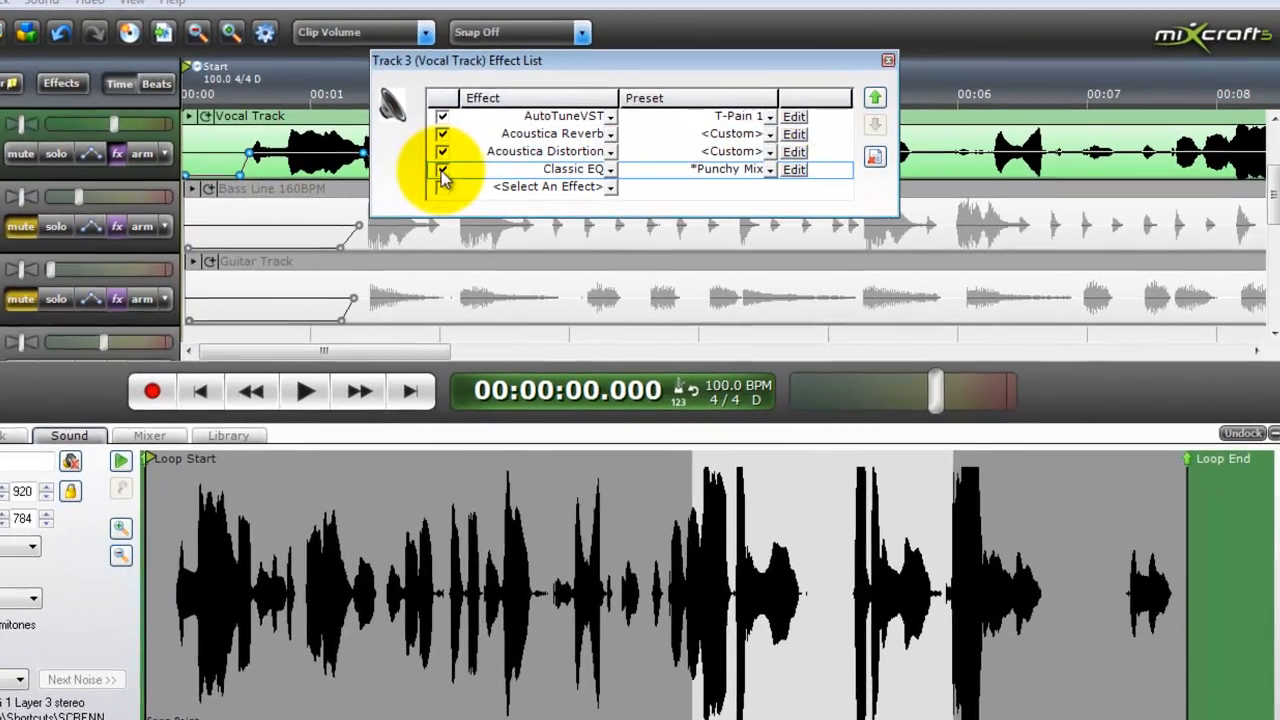
left_click(903, 70)
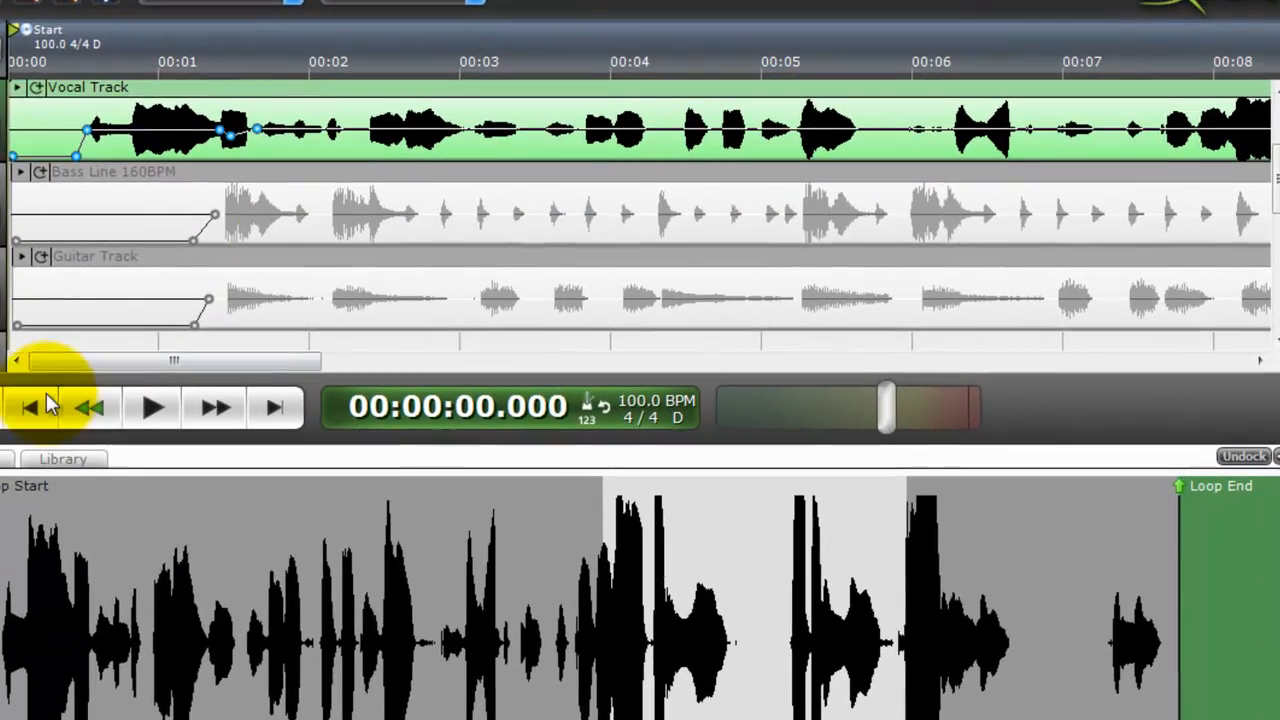
Play the vocal track with its effects enabled, stop after the last phrase, and return to the start
left_click(180, 404)
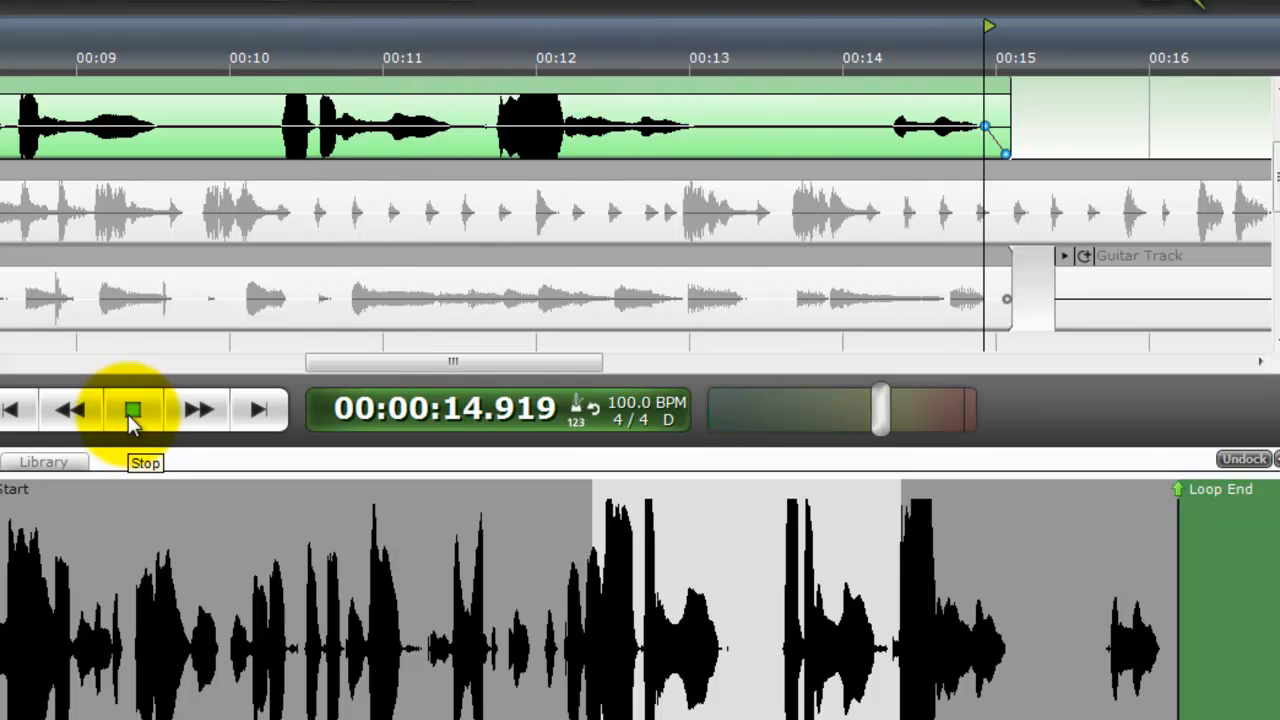
left_click(132, 414)
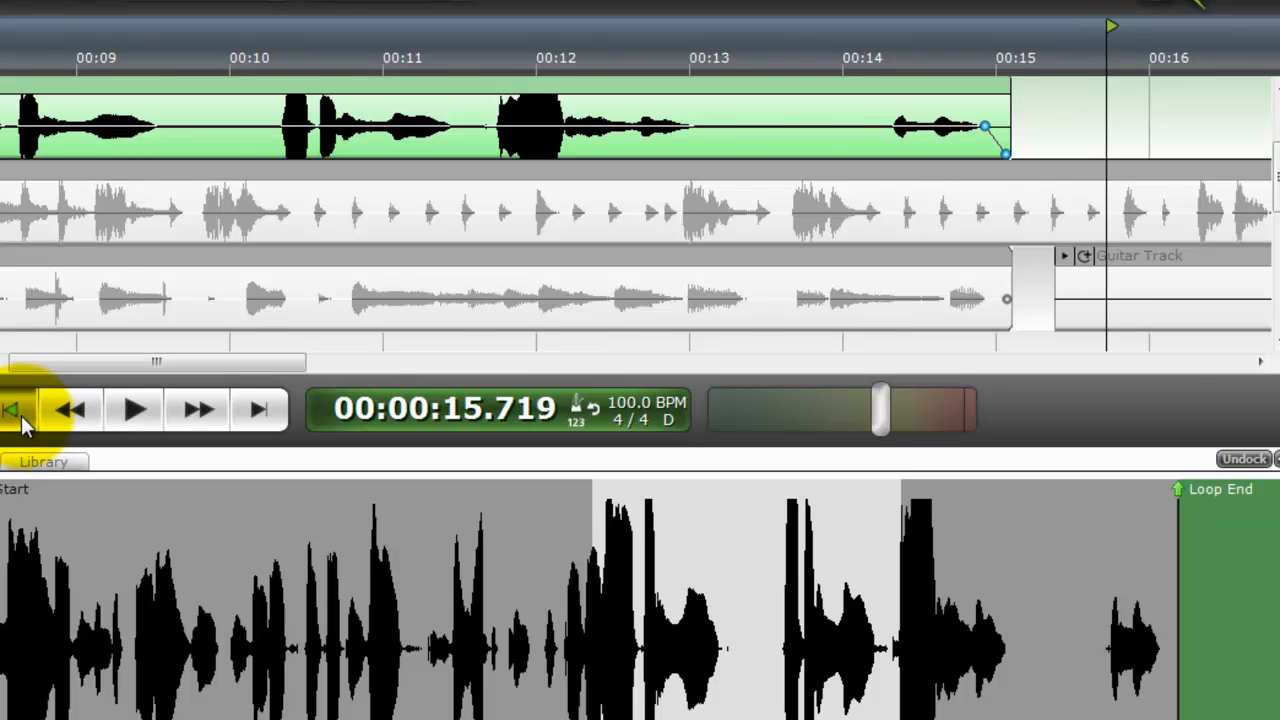
left_click(18, 412)
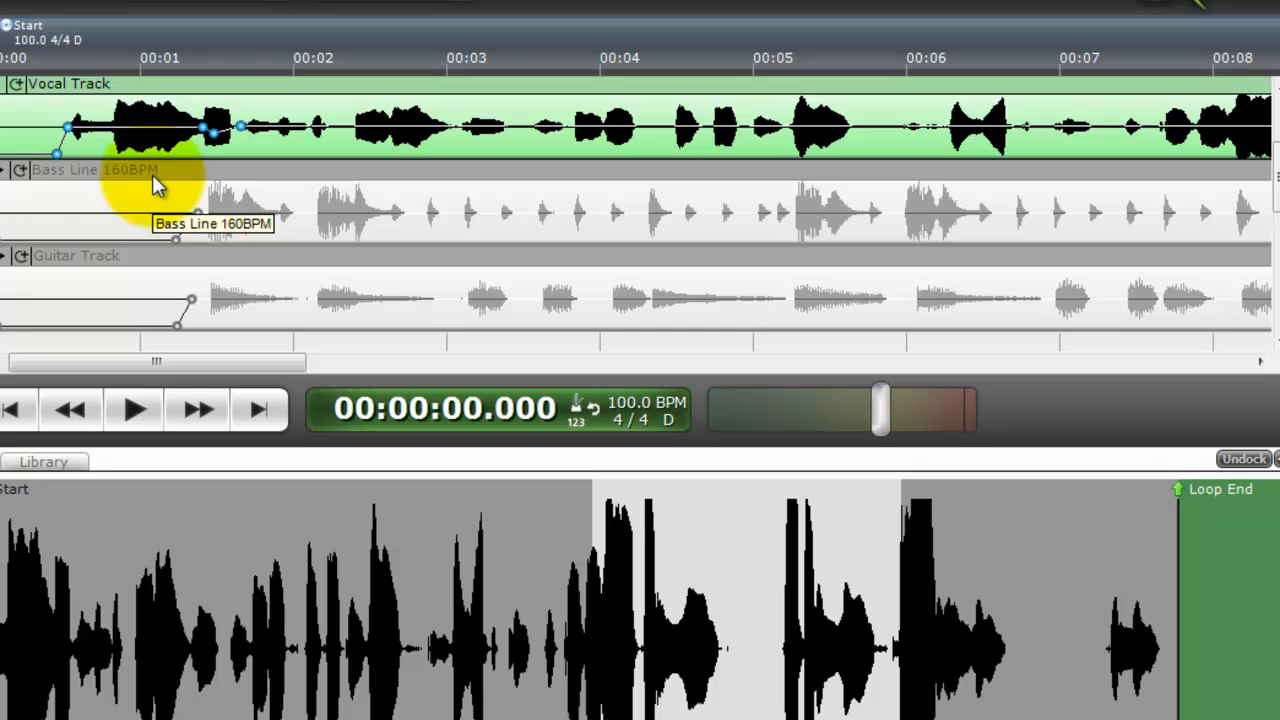
Unmute the Bass Line 160BPM and Guitar tracks, and listen to them with the vocal from the start
left_click(2, 205)
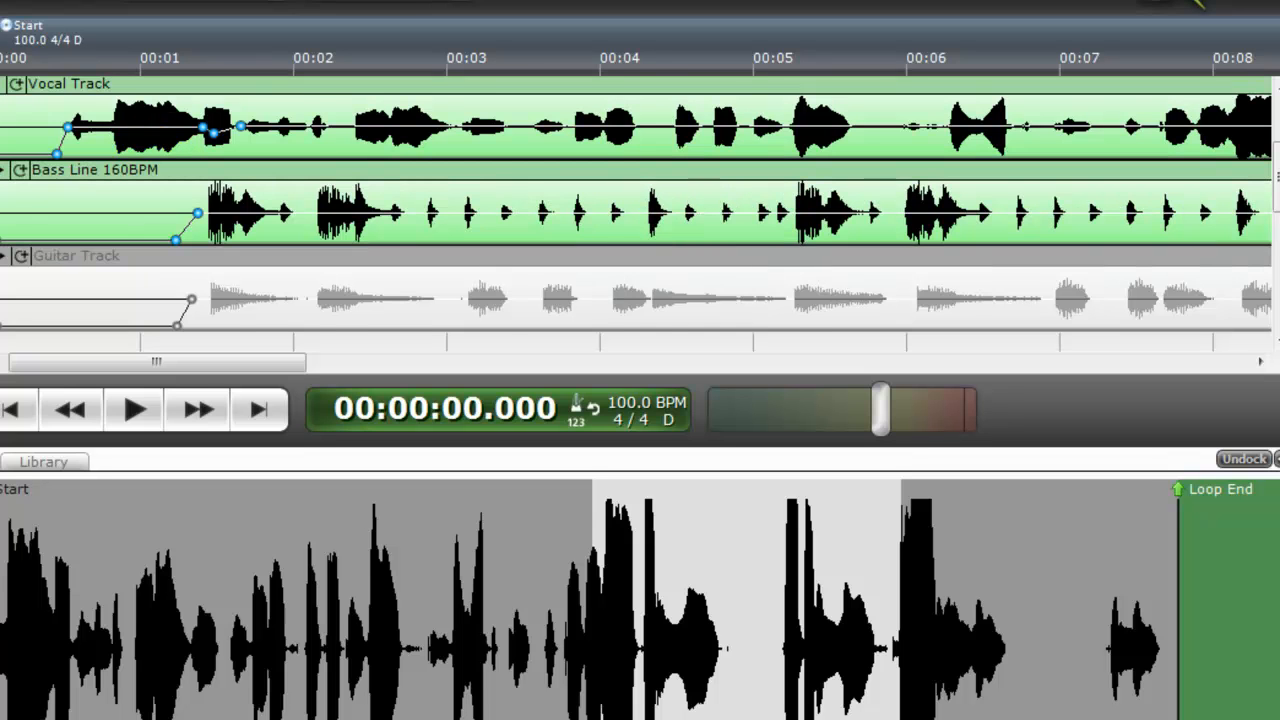
left_click(2, 291)
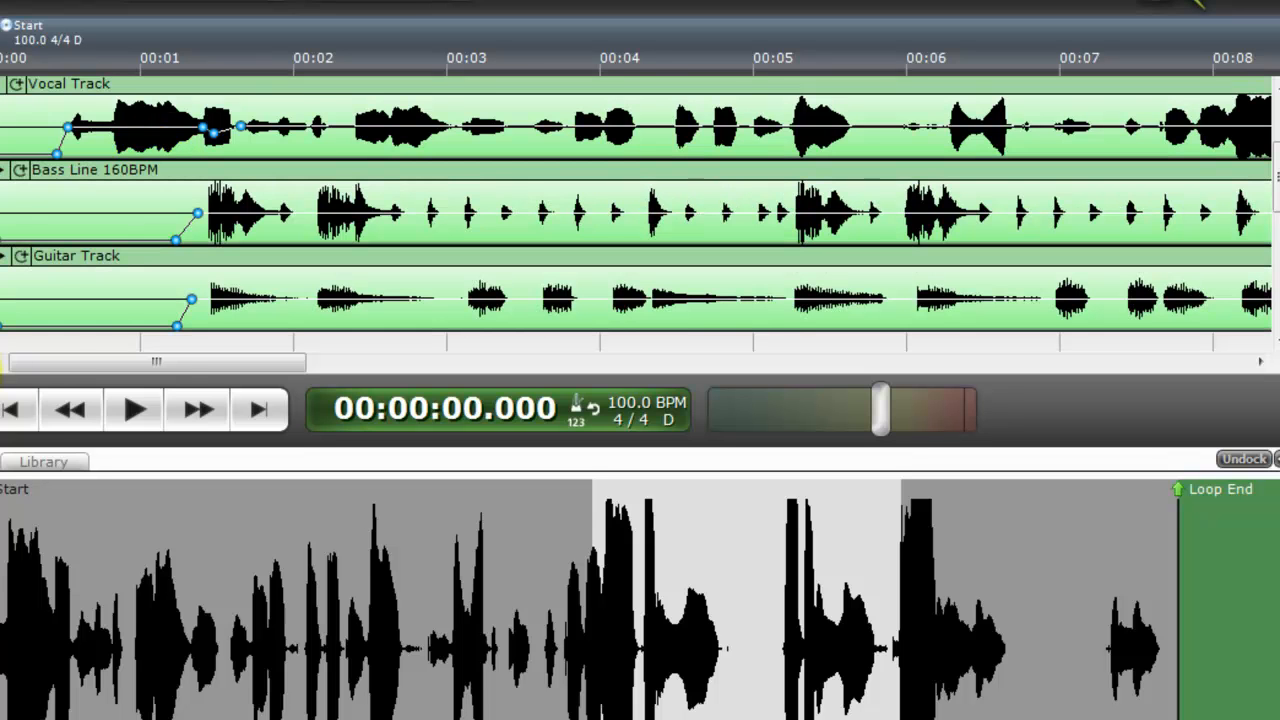
left_click(140, 410)
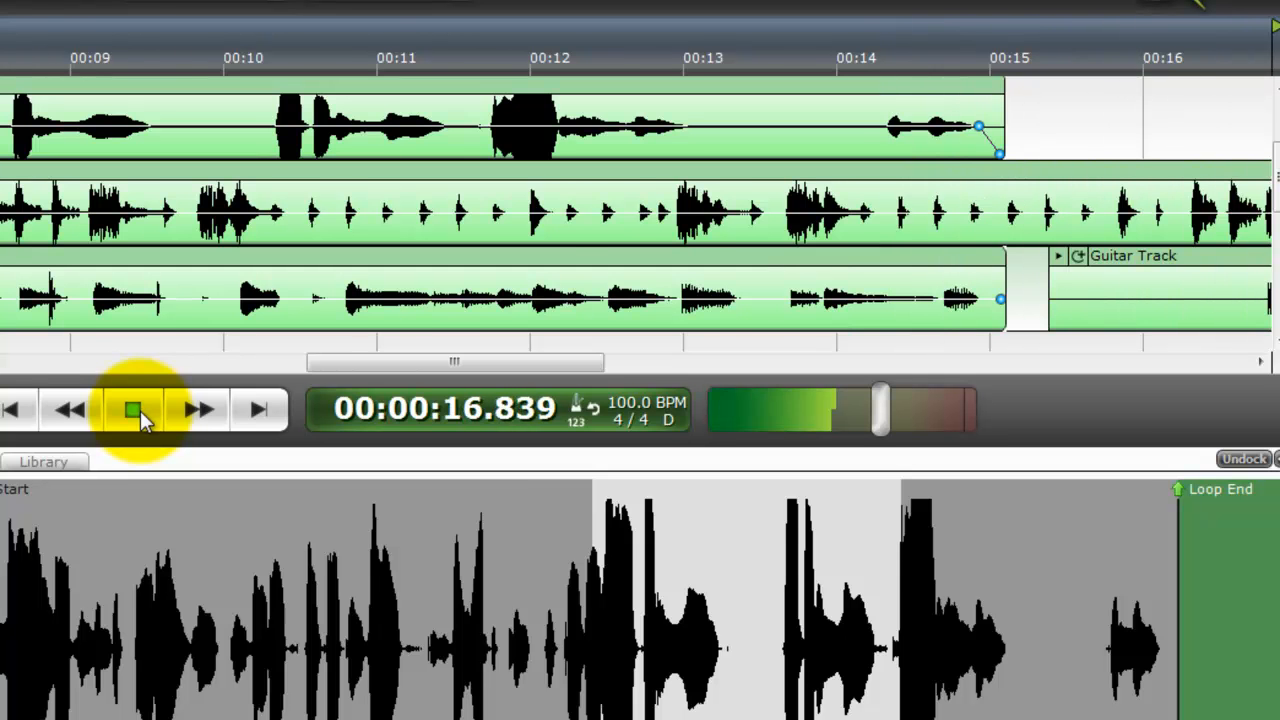
left_click(140, 410)
left_click(12, 410)
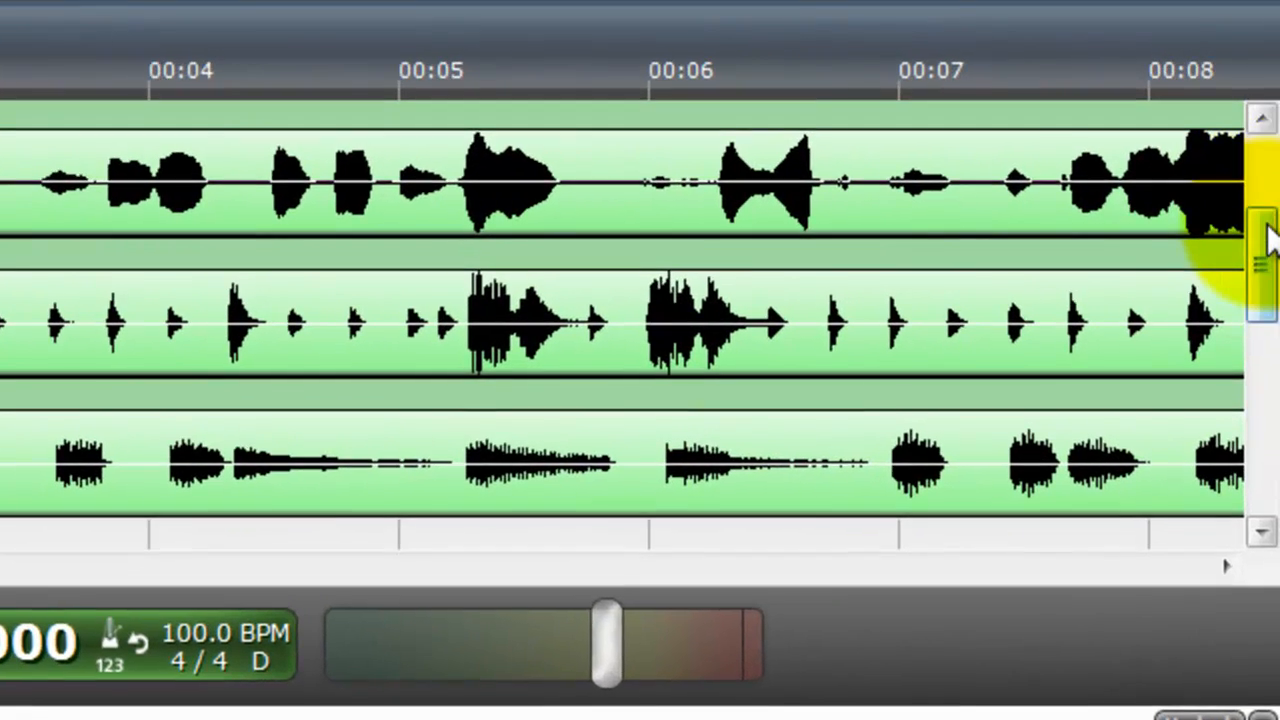
Unmute Audio Tracks 1 and 2 and view their duplicated vocal clips above the main vocal
left_click_drag(1272, 210, 1274, 148)
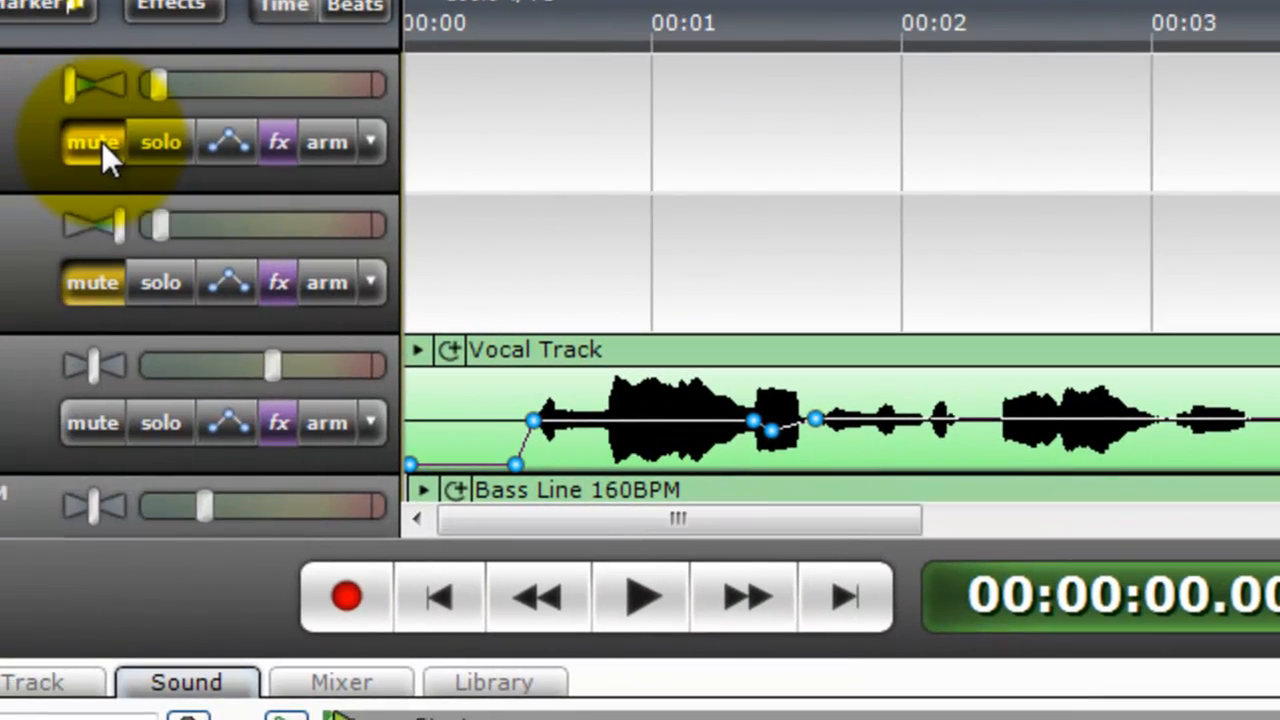
left_click(107, 290)
left_click_drag(517, 510, 852, 519)
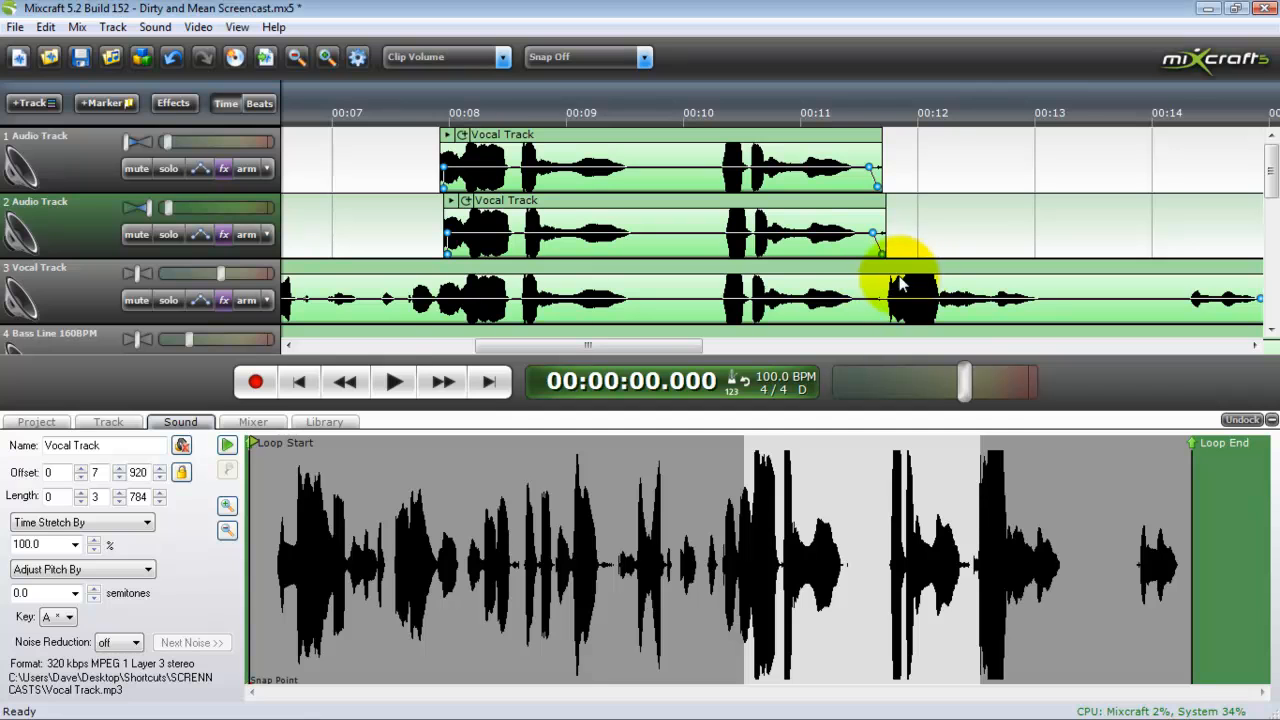
Play the mix from the start with the doubled vocals, stop after the vocal ends, and return to the beginning
left_click(317, 389)
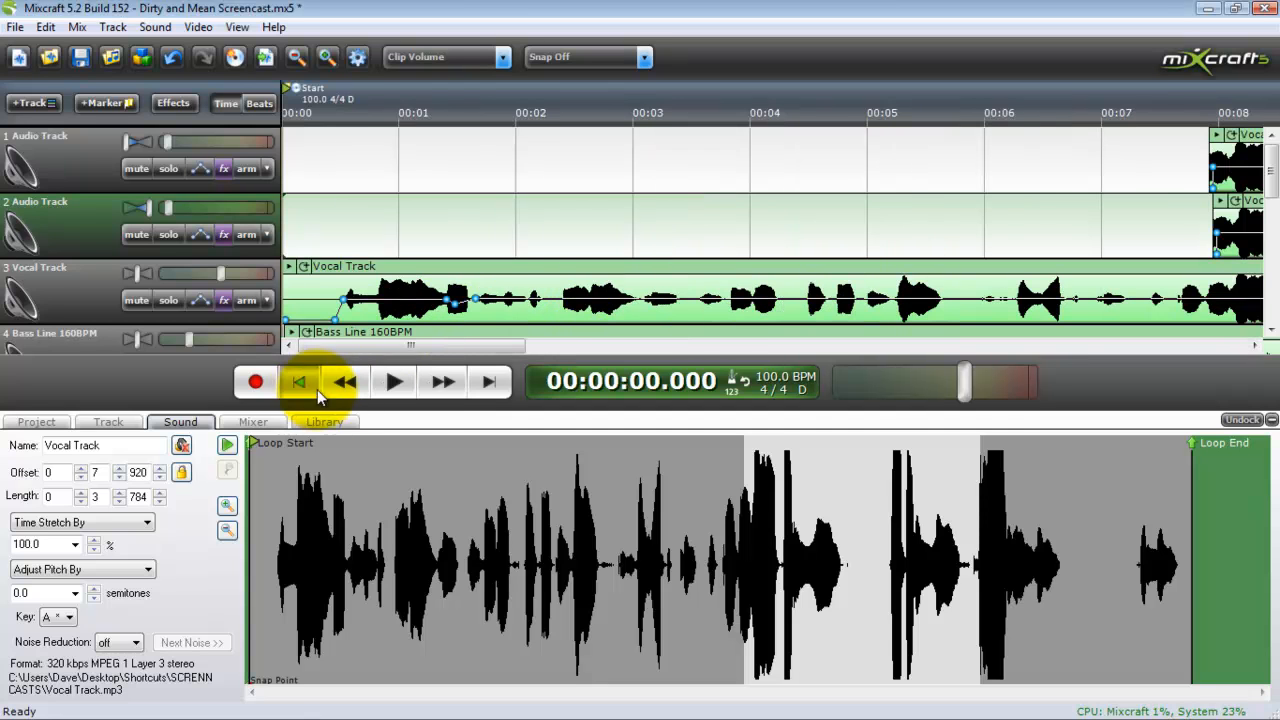
left_click(396, 398)
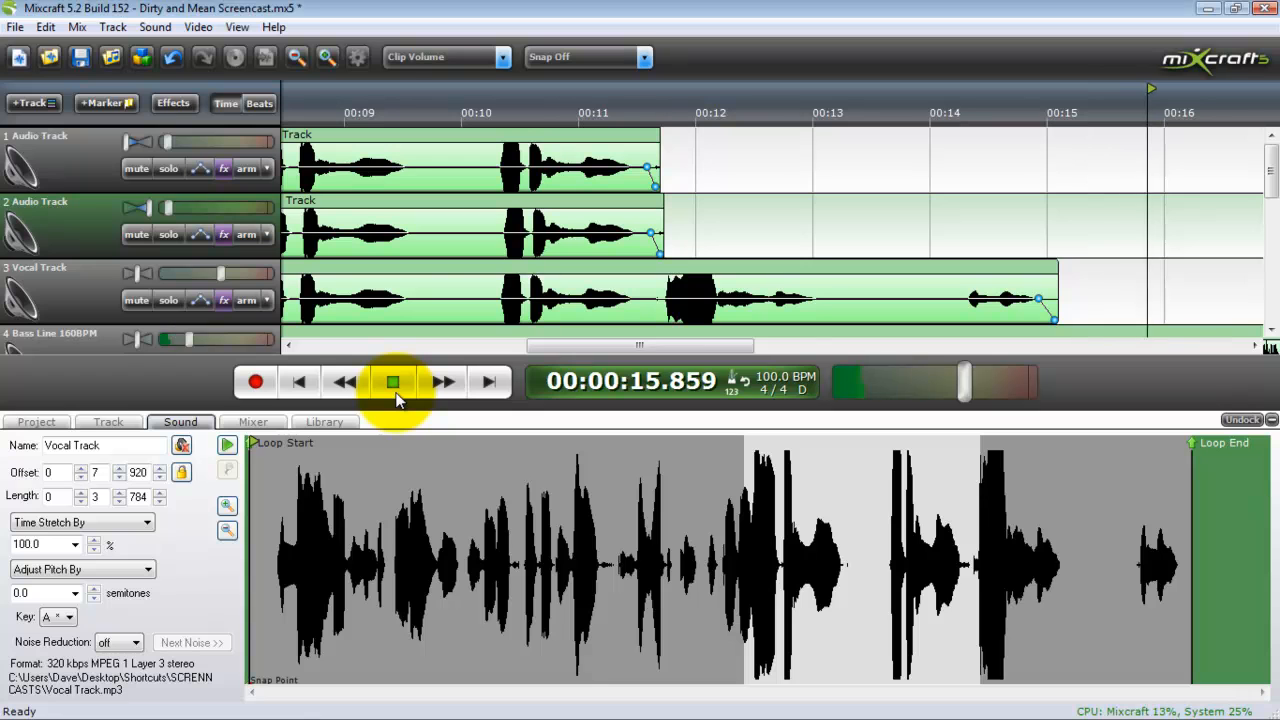
left_click(394, 385)
left_click(297, 383)
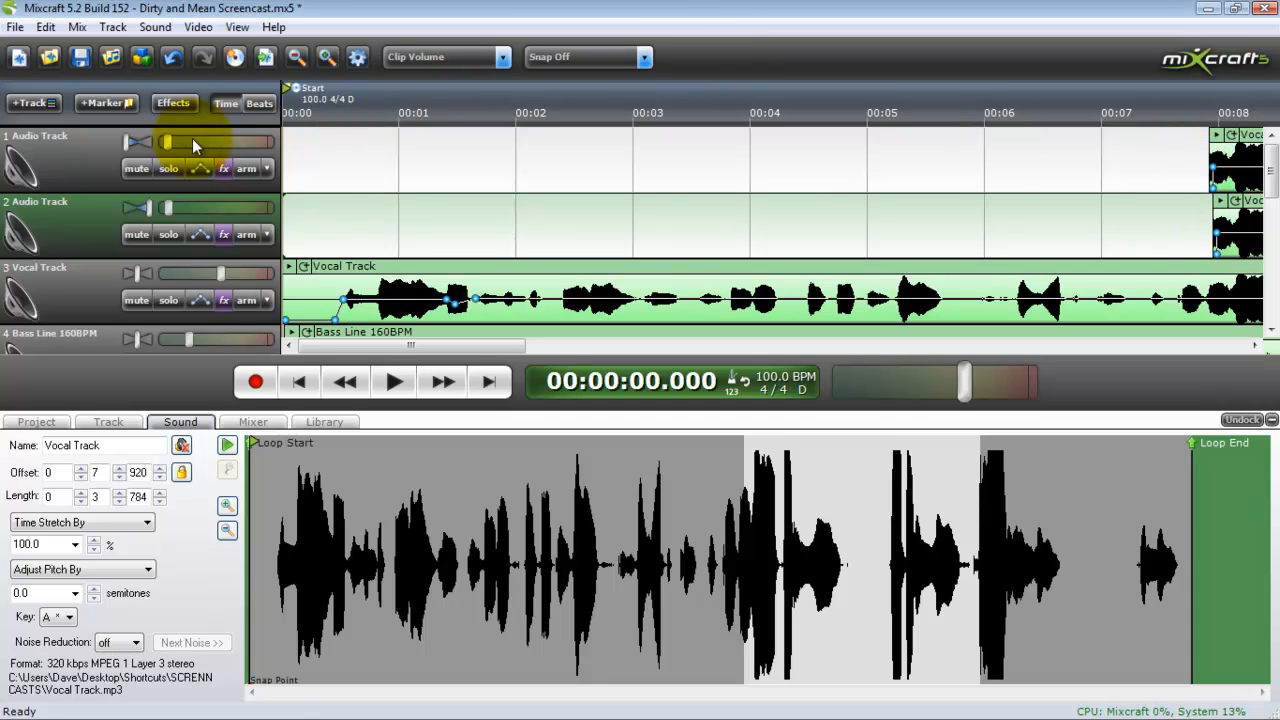
Mute Audio Tracks 1 and 2, which hold the duplicated vocal clips
left_click(137, 169)
left_click(137, 235)
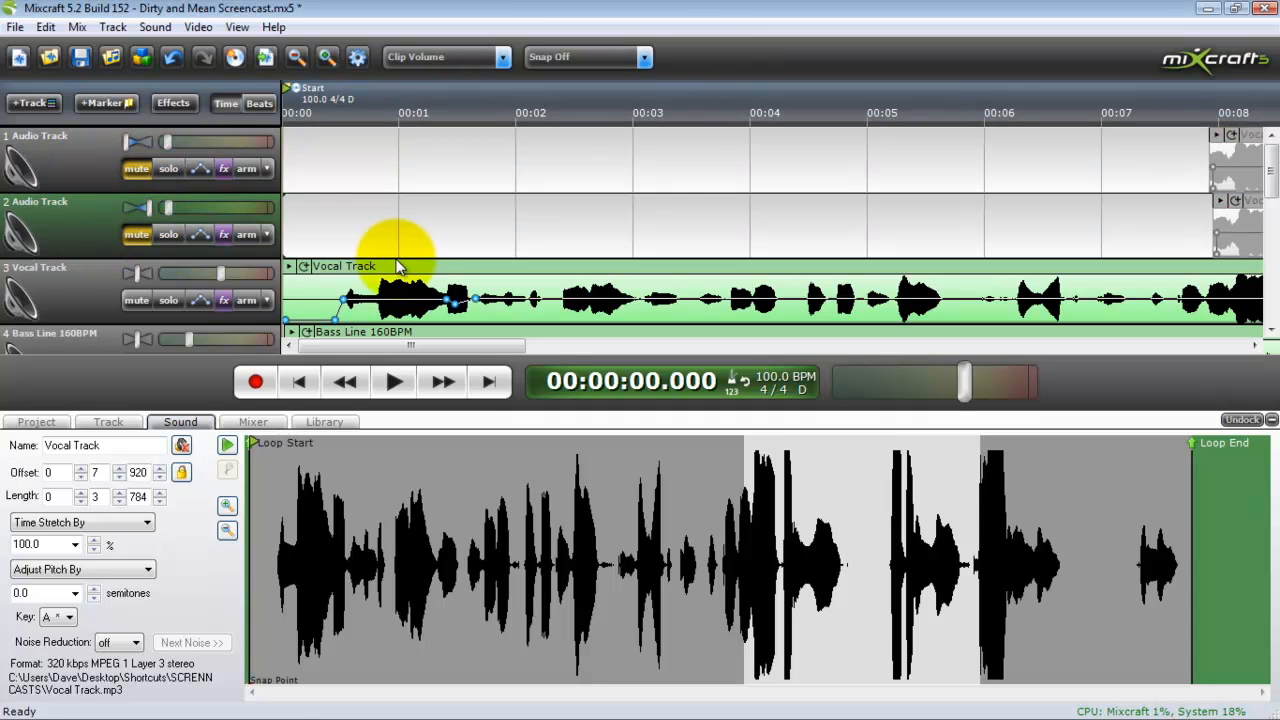
Examine the Vocal Track's AutoTuneVST settings and its Auto-Tune 5 options without changing them
left_click_drag(1268, 165, 1268, 200)
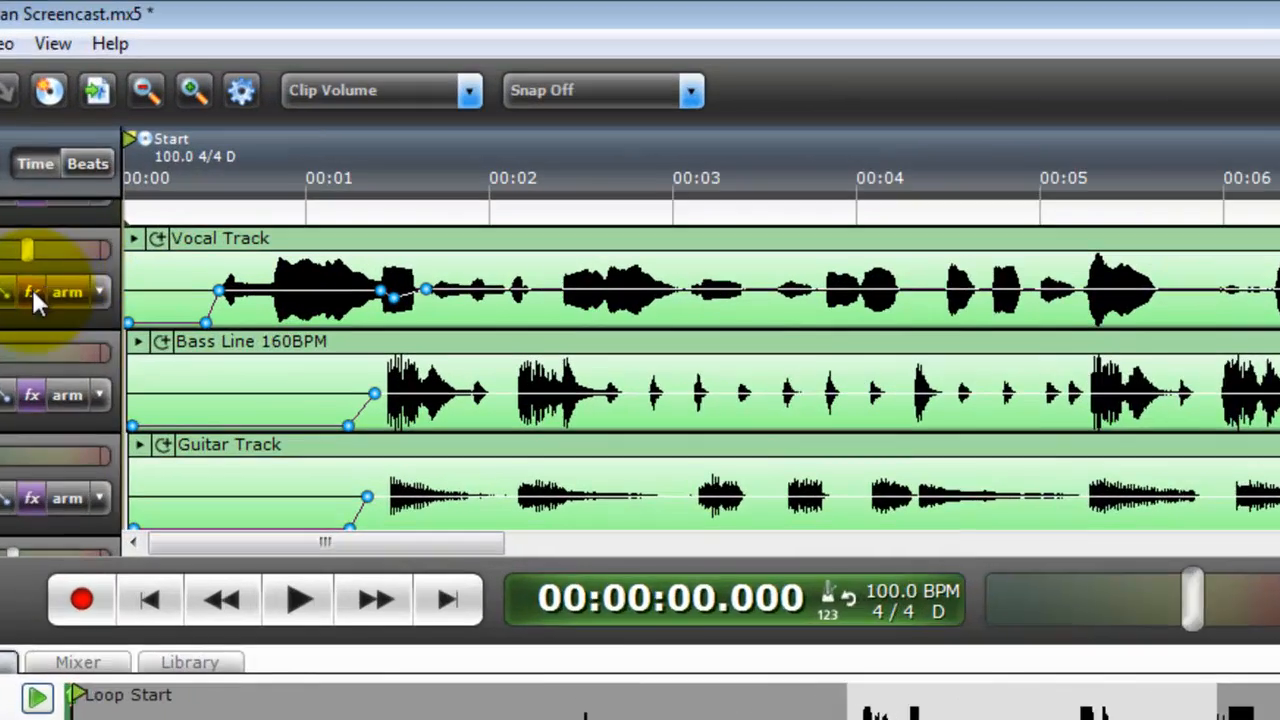
left_click(224, 185)
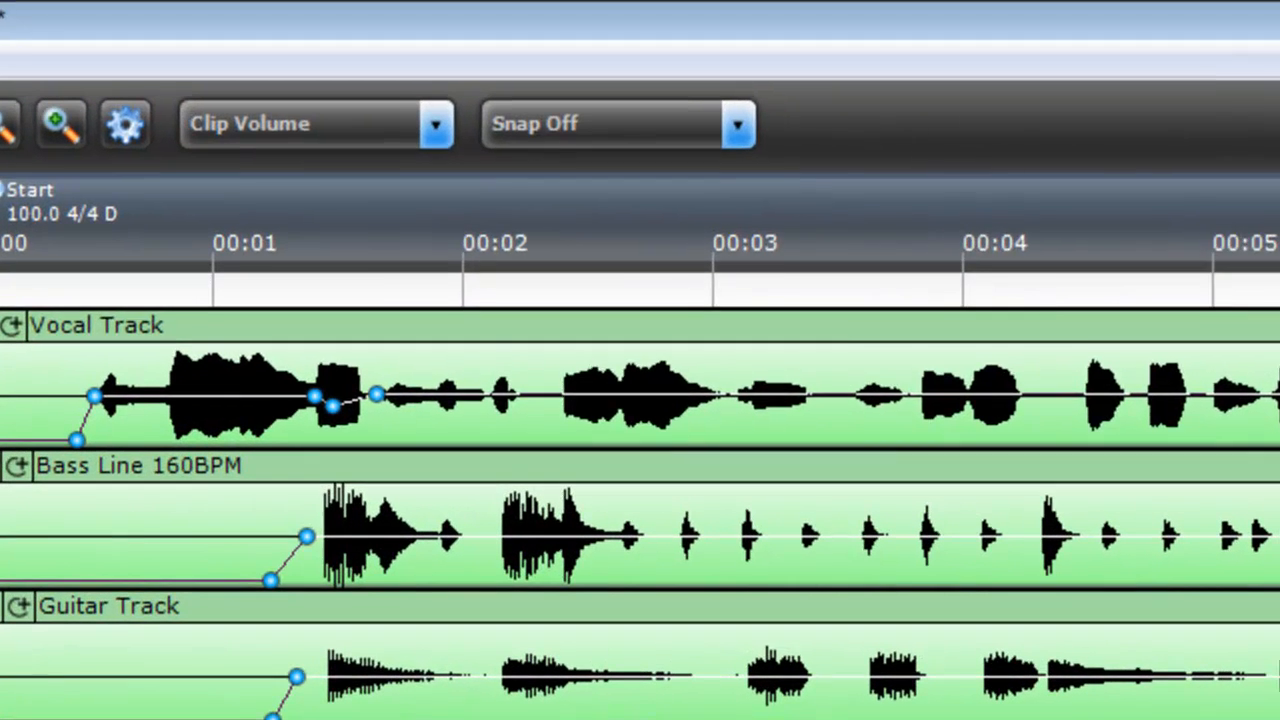
left_click_drag(1003, 181, 803, 181)
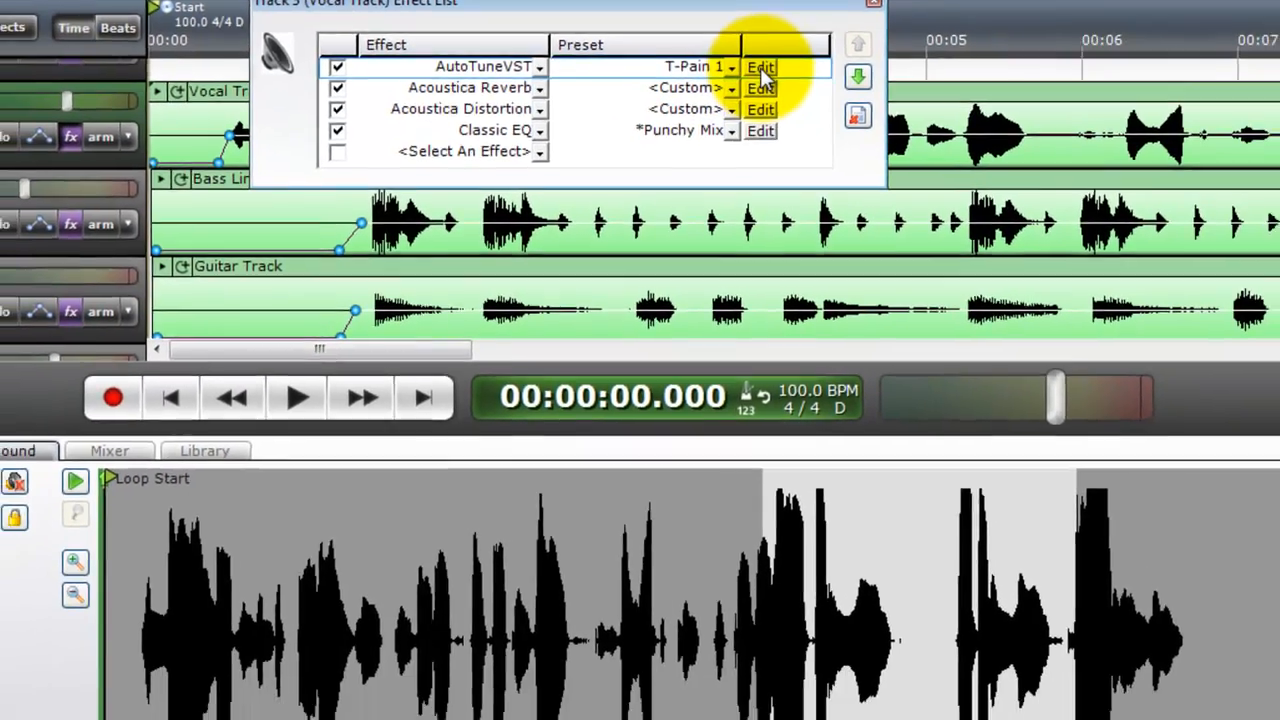
left_click(760, 67)
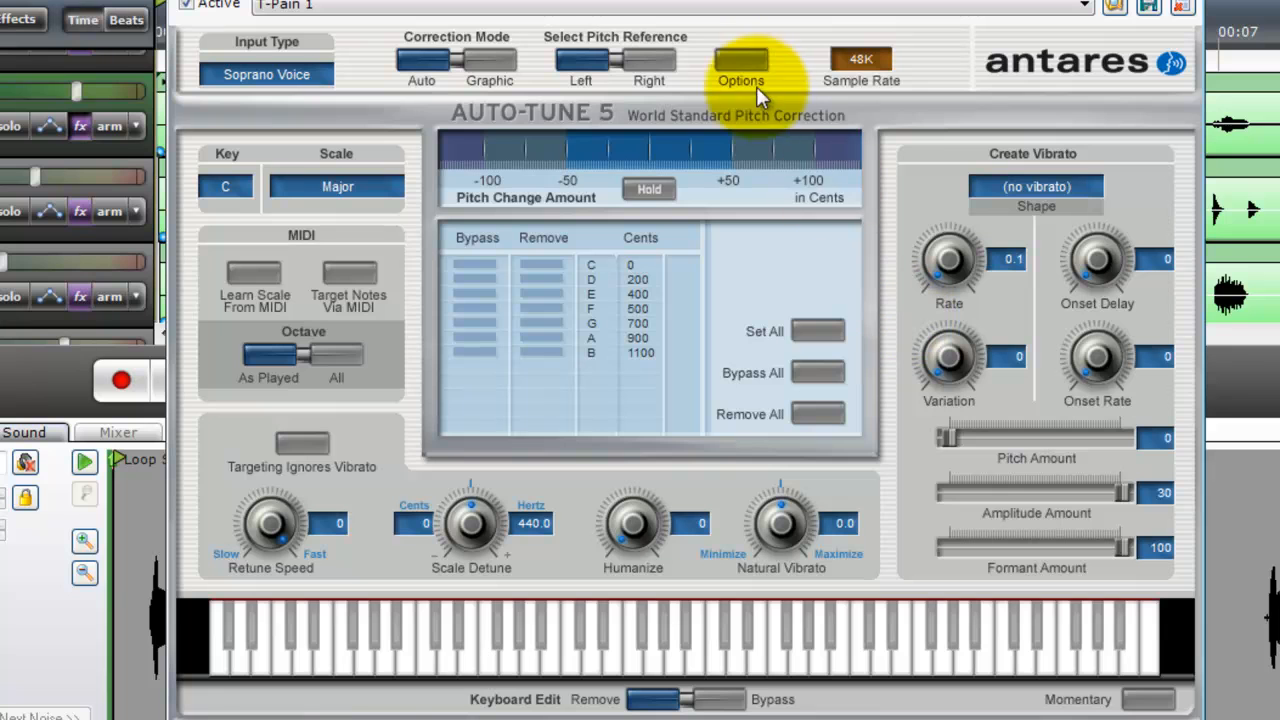
left_click(740, 62)
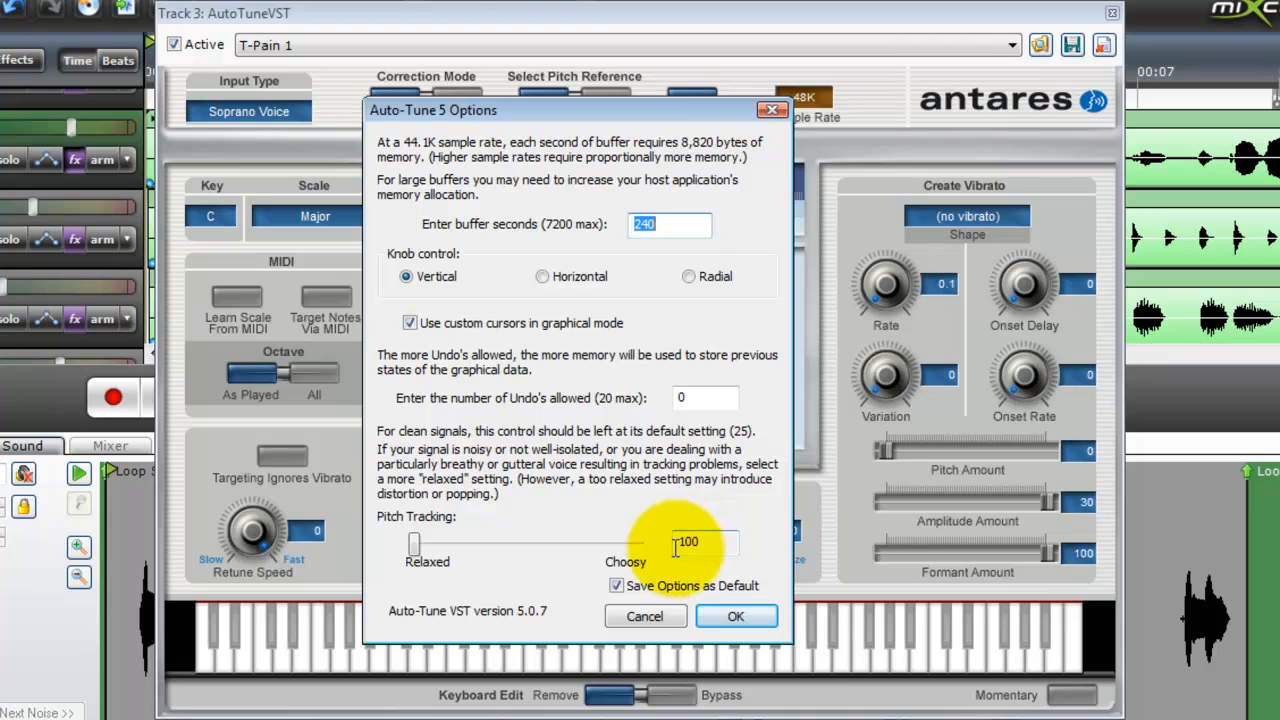
left_click(644, 616)
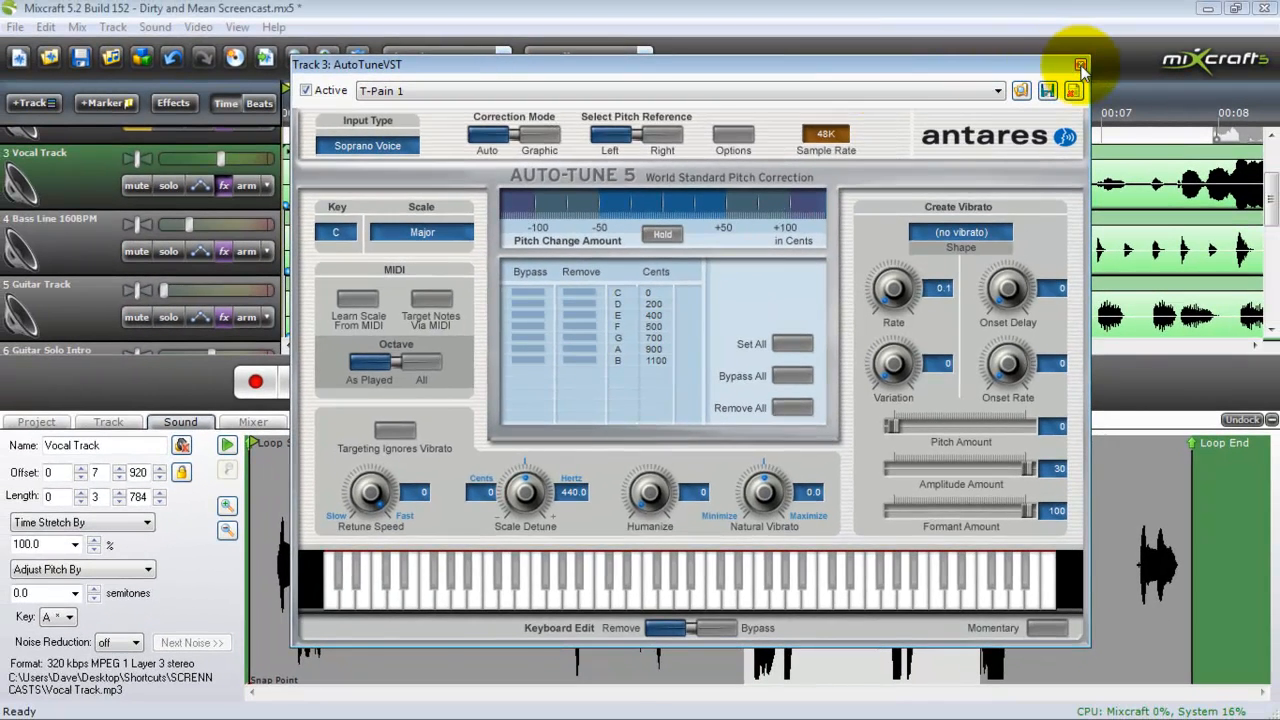
left_click(1080, 66)
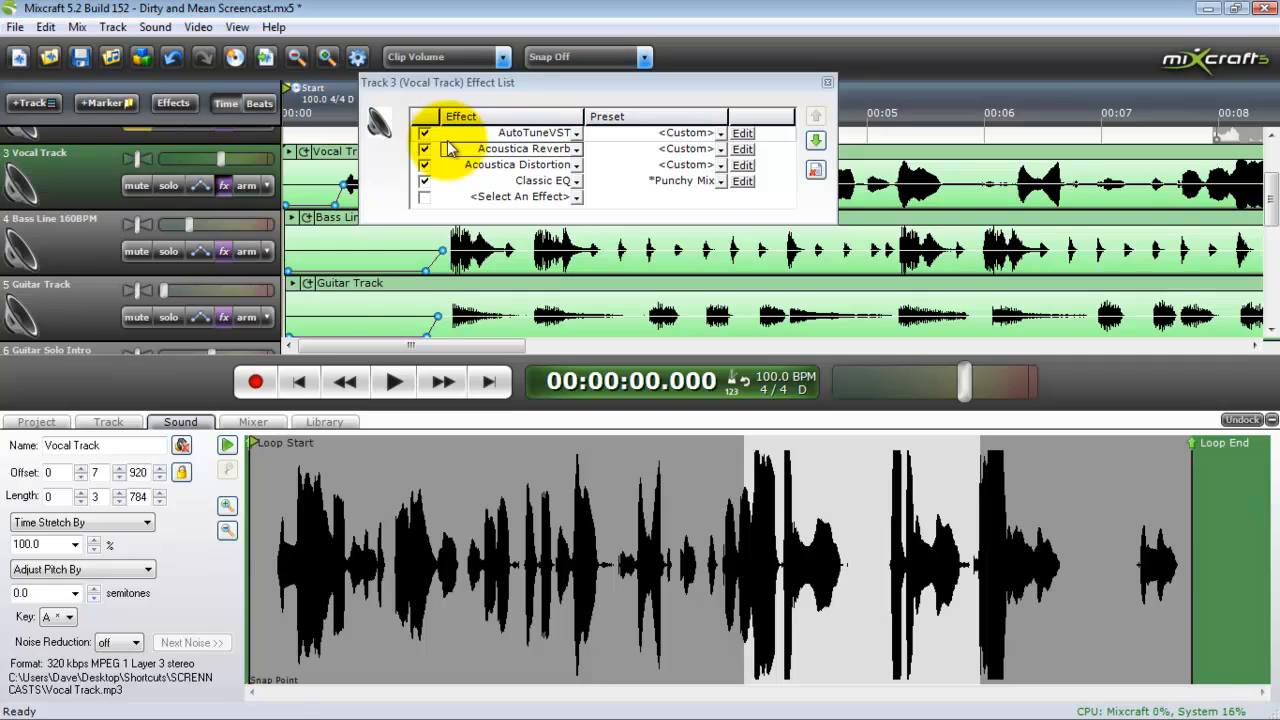
Review the Acoustica Reverb and Acoustica Distortion settings of the Vocal Track, and close its effect list
left_click(742, 149)
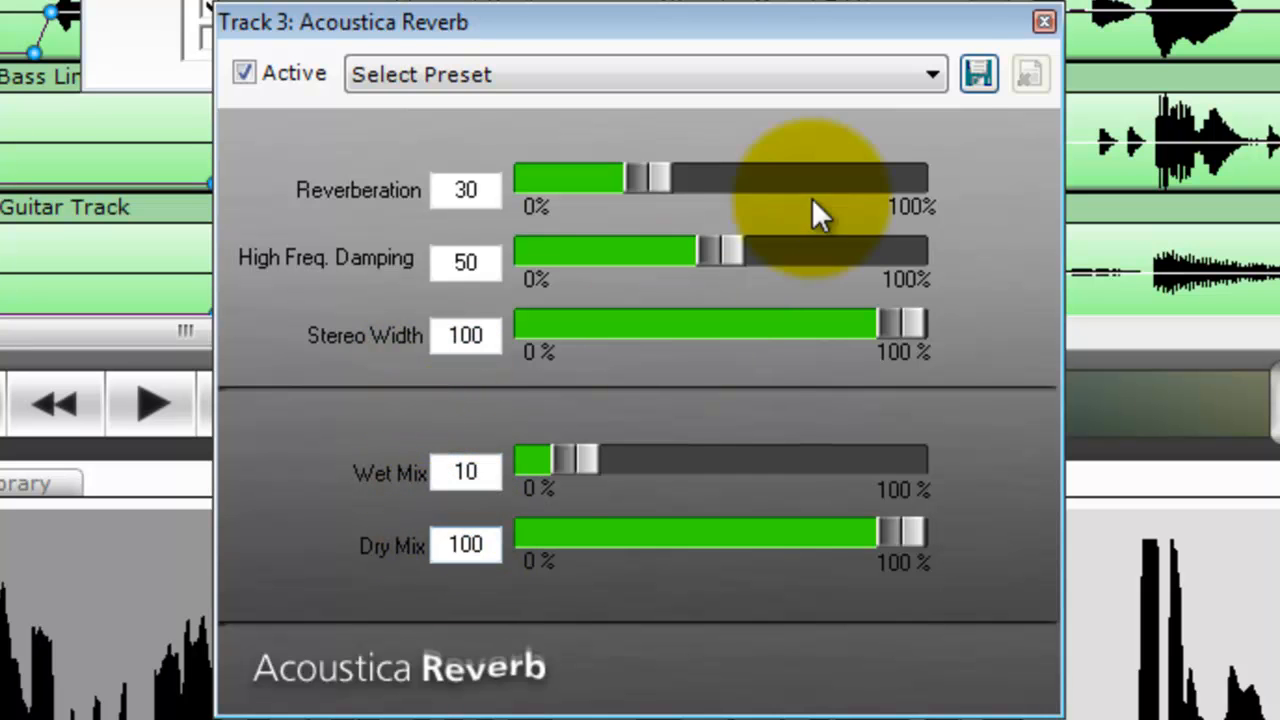
left_click(1042, 22)
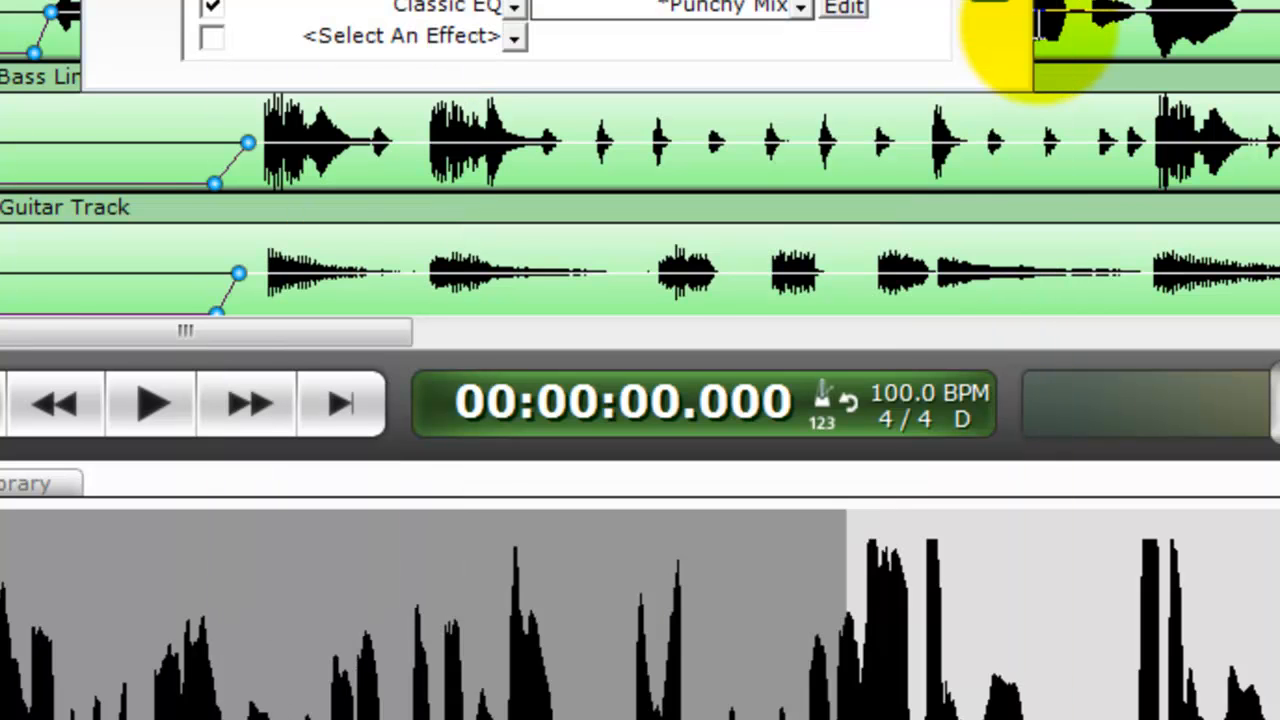
left_click(850, 6)
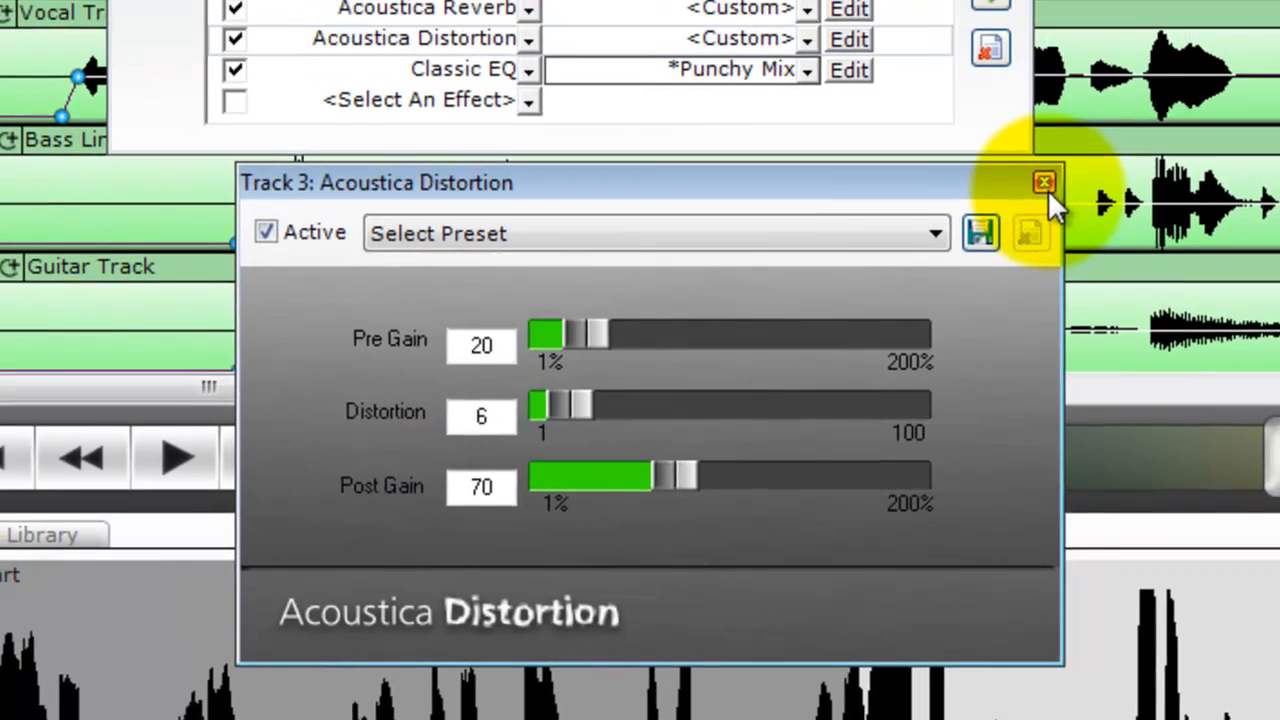
left_click(1044, 121)
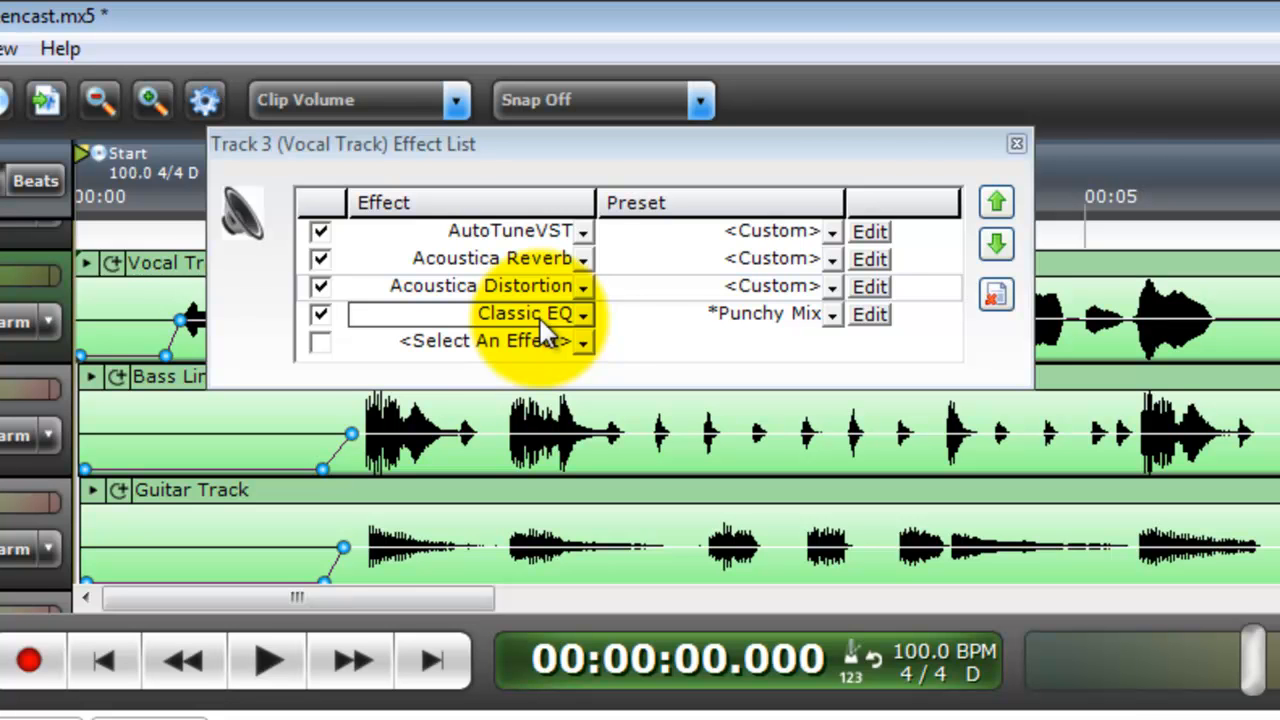
left_click(1016, 143)
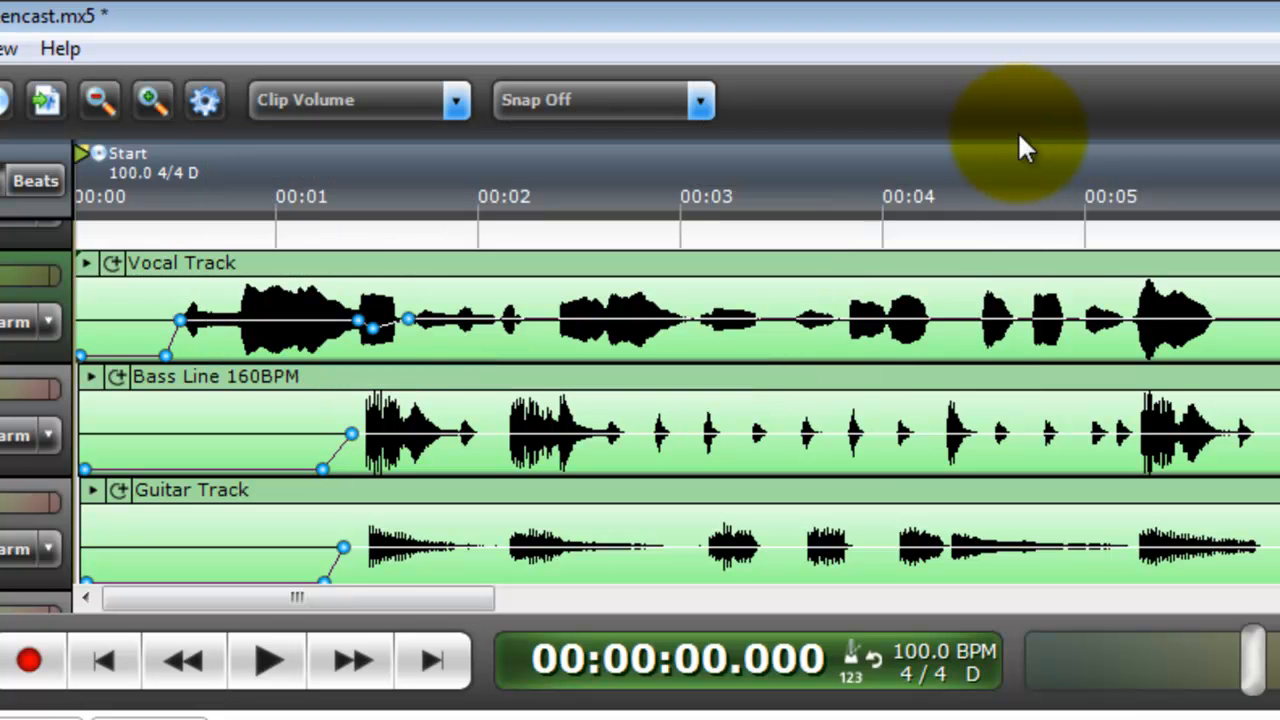
Unmute Audio Tracks 1 and 2 and play the full mix from the start until the vocal has ended
scroll(1124, 300, "up", 3)
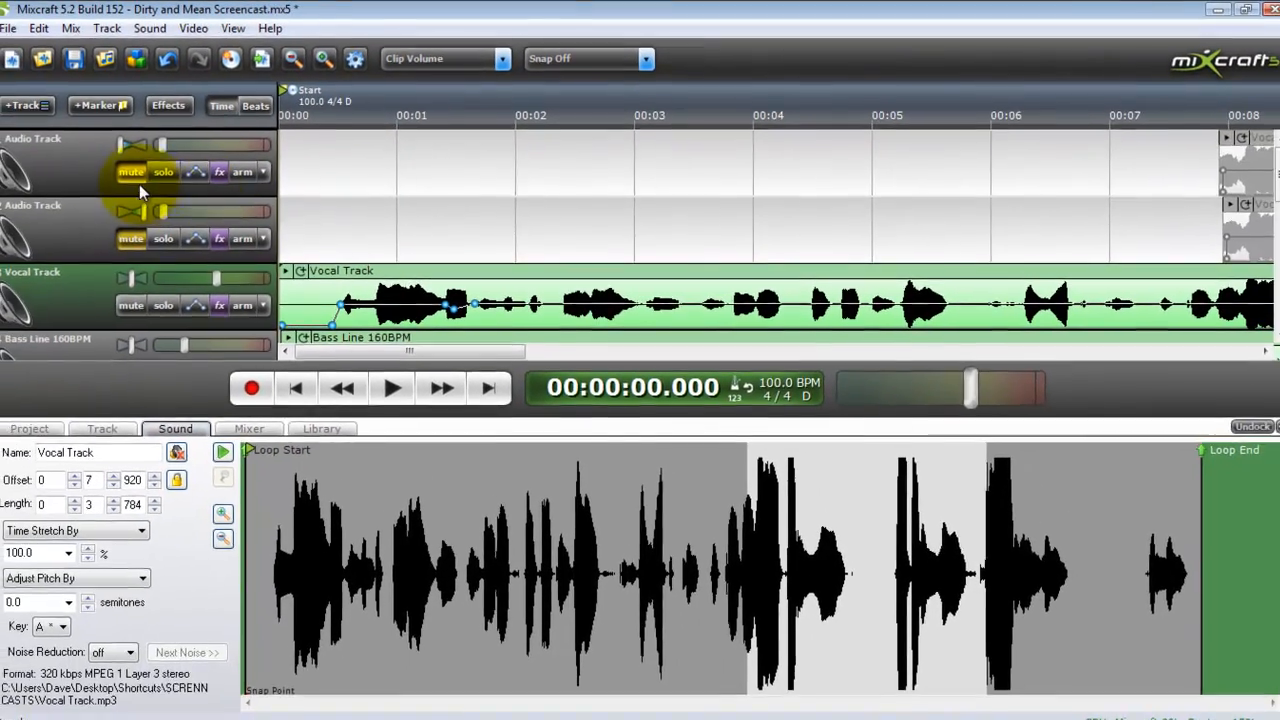
left_click(80, 193)
left_click(80, 267)
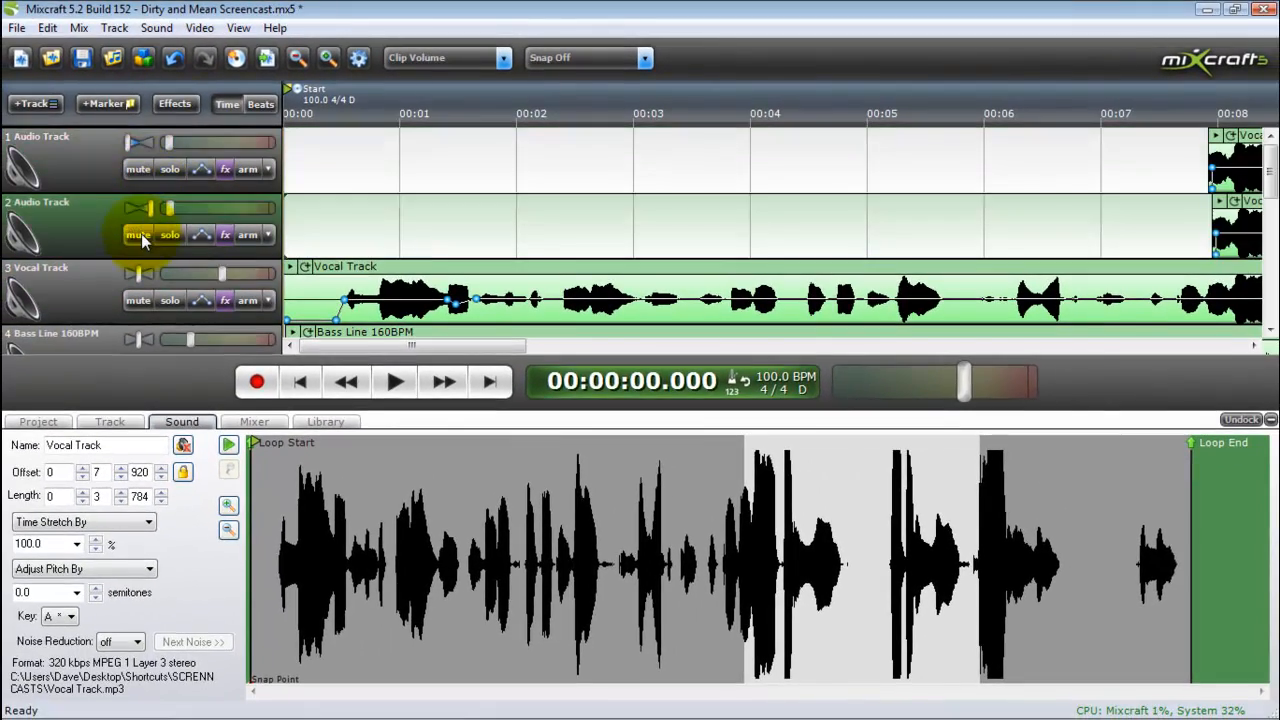
left_click(398, 383)
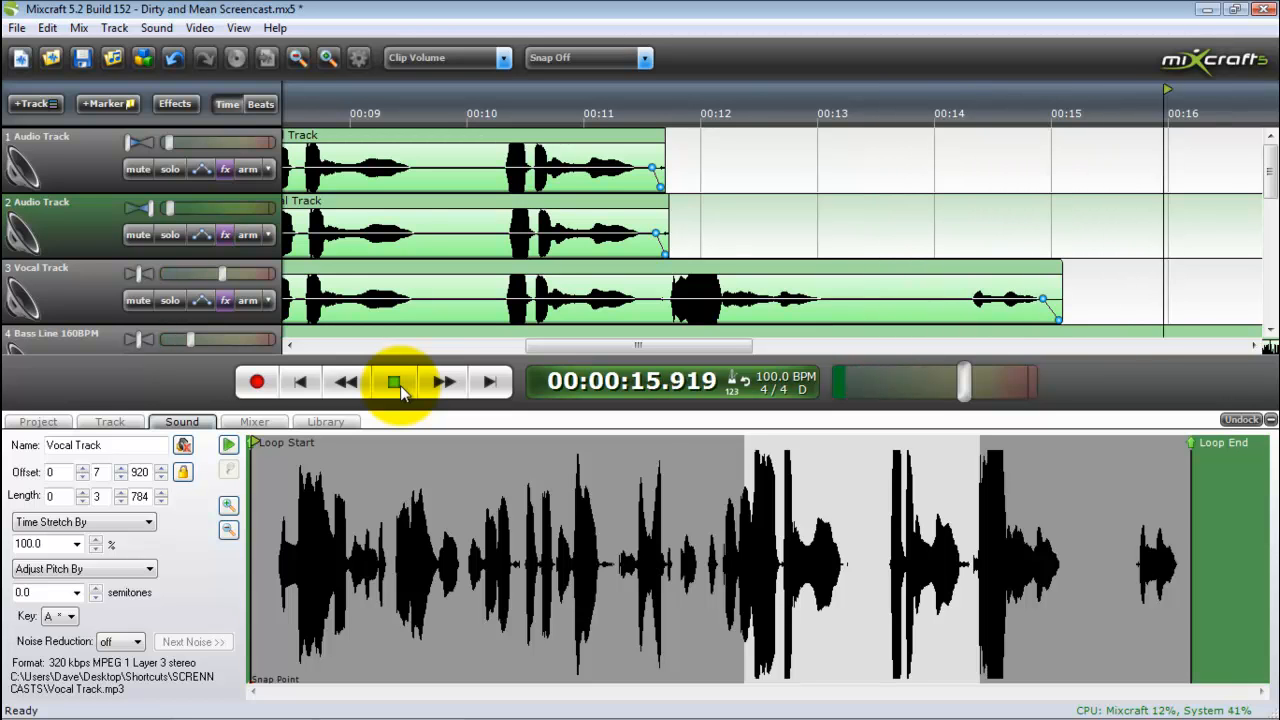
left_click(400, 385)
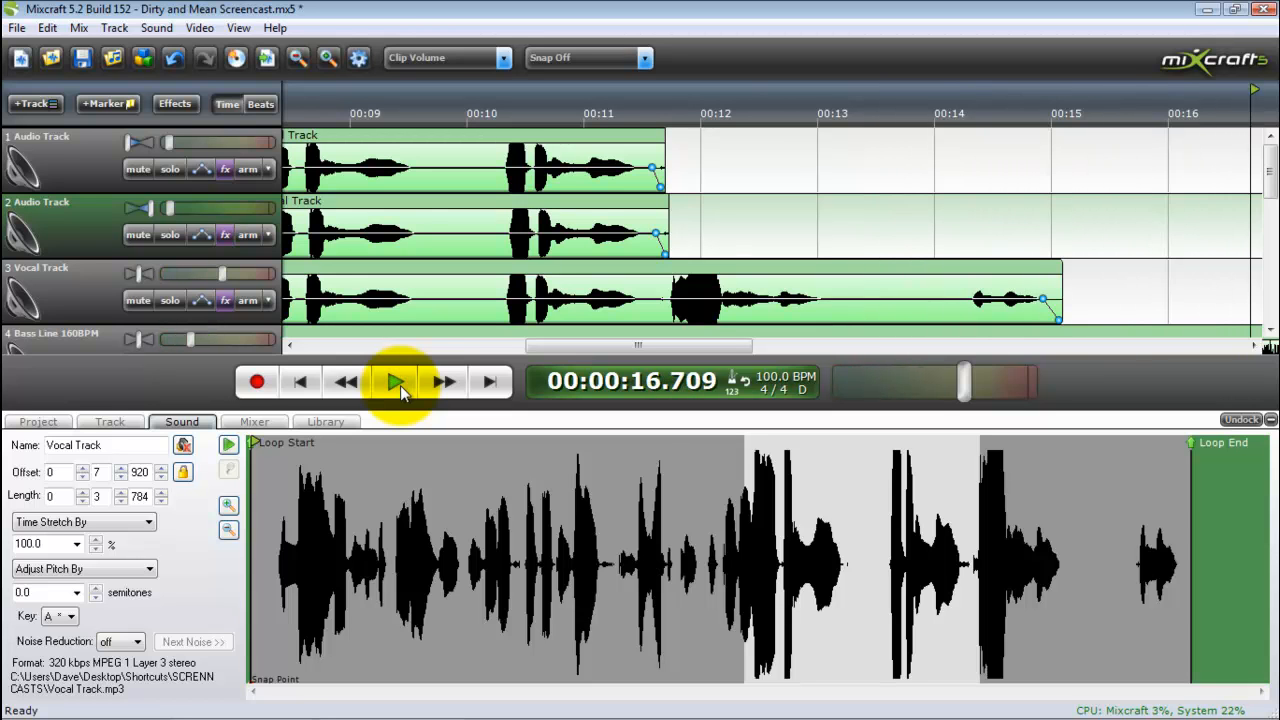